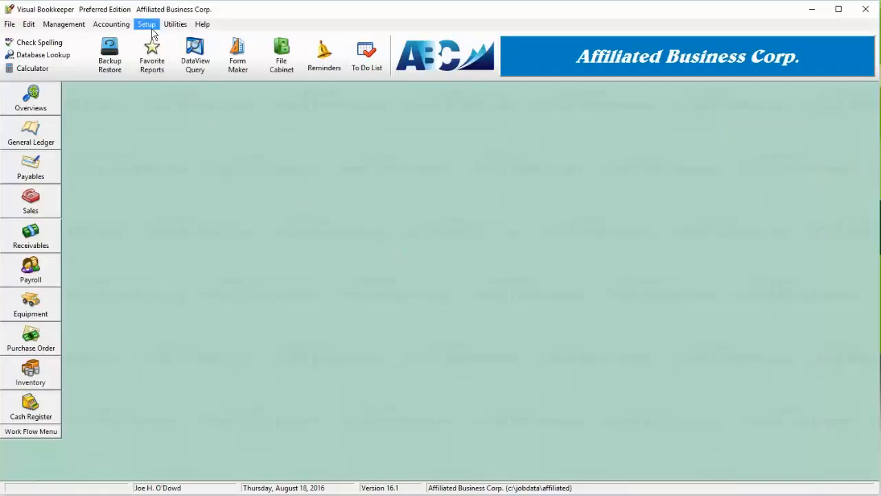
- Open the company's user list and review the existing users
{"action": "left_click", "coordinate": [215, 40]}
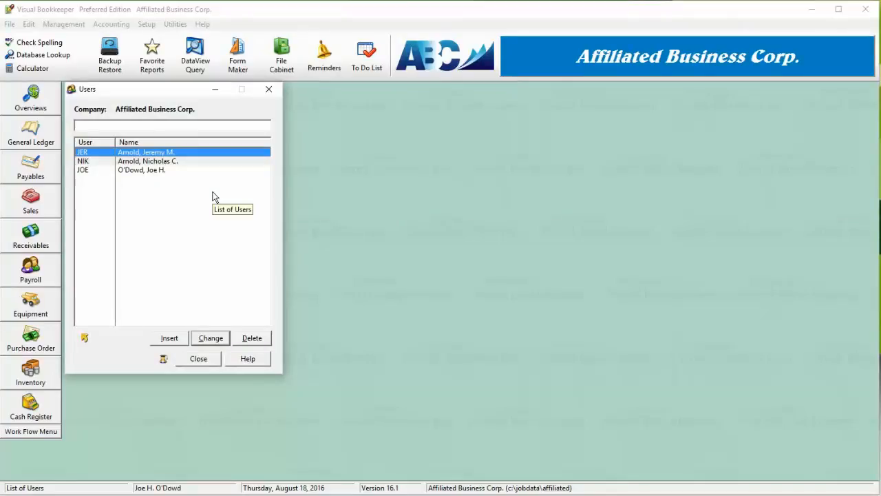
{"action": "left_click", "coordinate": [90, 161]}
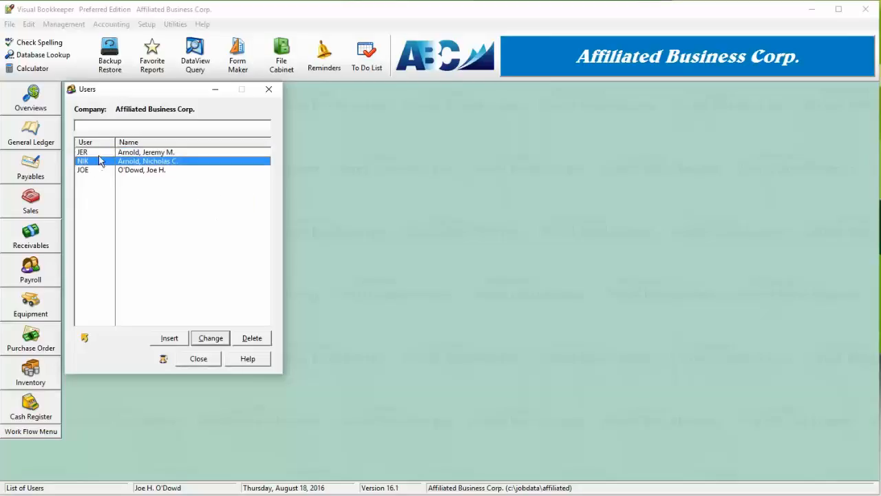
{"action": "left_click", "coordinate": [97, 155]}
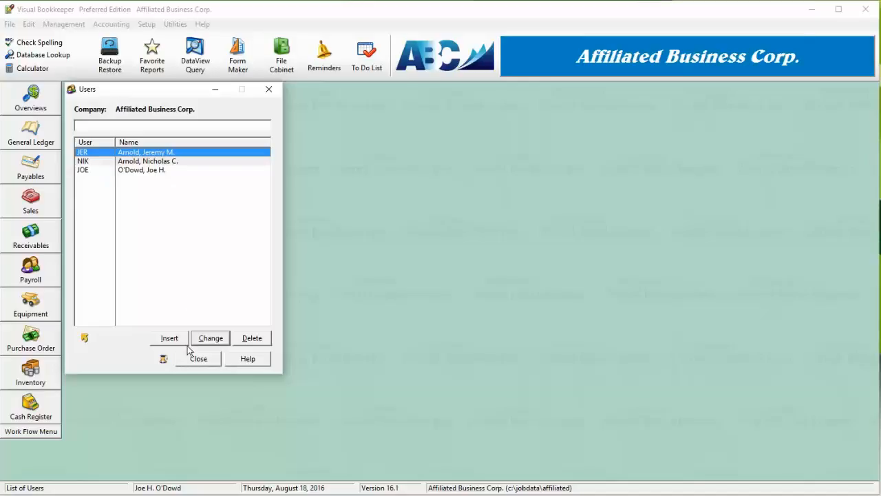
{"action": "left_click", "coordinate": [143, 172]}
{"action": "left_click", "coordinate": [179, 162]}
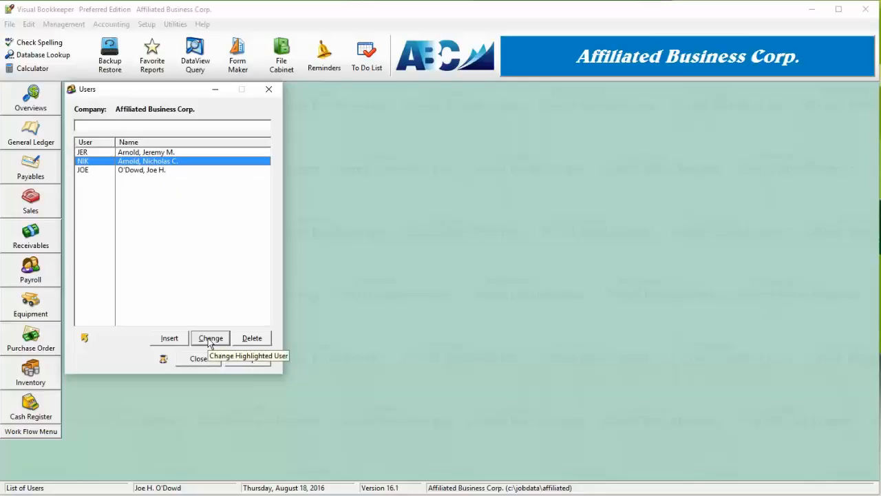
- Start adding a new user and enter the system password
{"action": "left_click", "coordinate": [166, 341]}
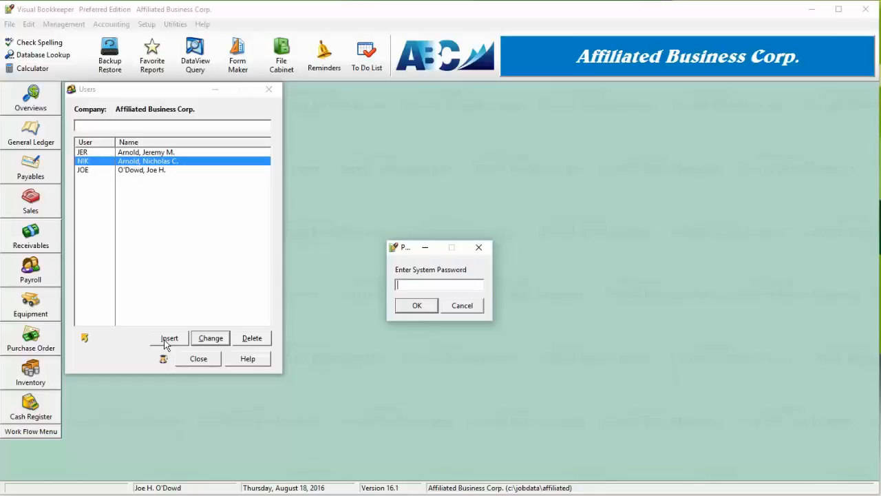
{"action": "type", "text": "******"}
{"action": "key", "text": "Return"}
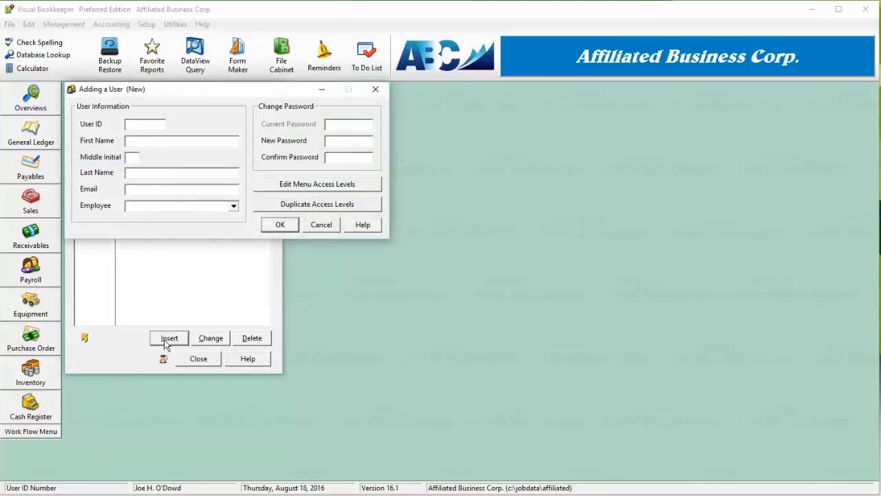
- Fill in the new user's ID, first name, middle initial, last name and e-mail address
{"action": "type", "text": "ARK"}
{"action": "key", "text": "Tab"}
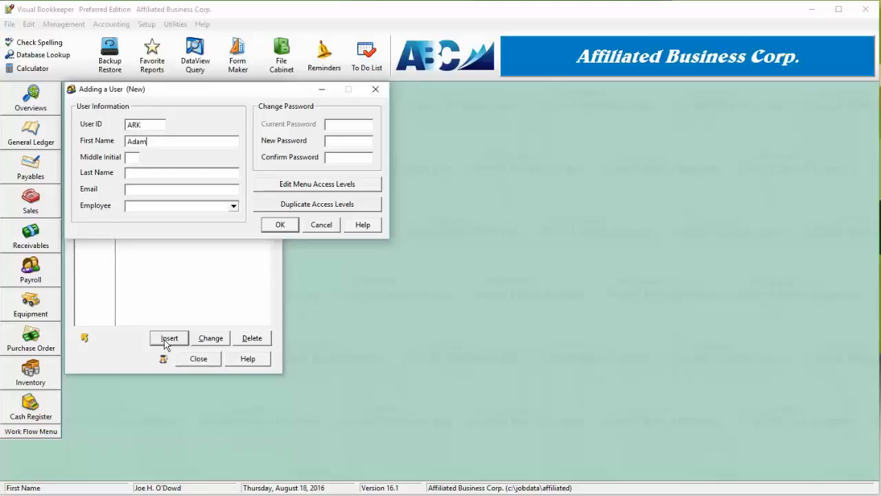
{"action": "key", "text": "Tab"}
{"action": "key", "text": "Tab"}
{"action": "key", "text": "Tab"}
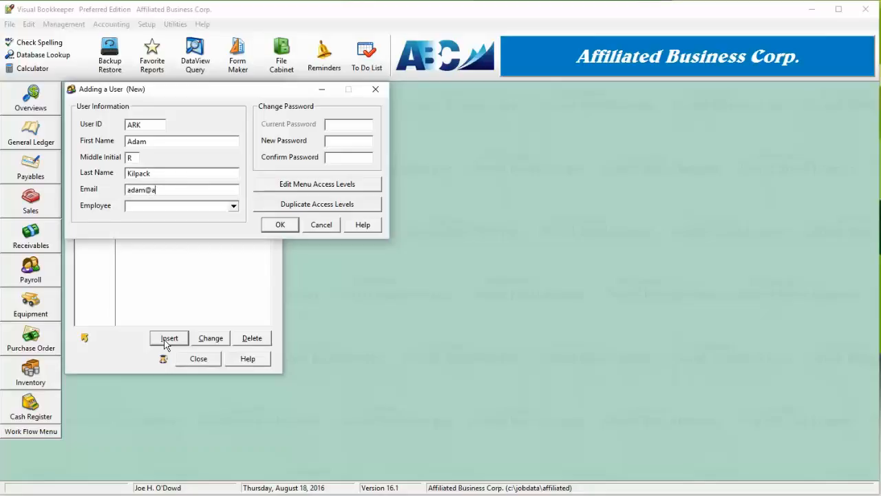
- Set the new user's linked employee to None
{"action": "left_click", "coordinate": [234, 206]}
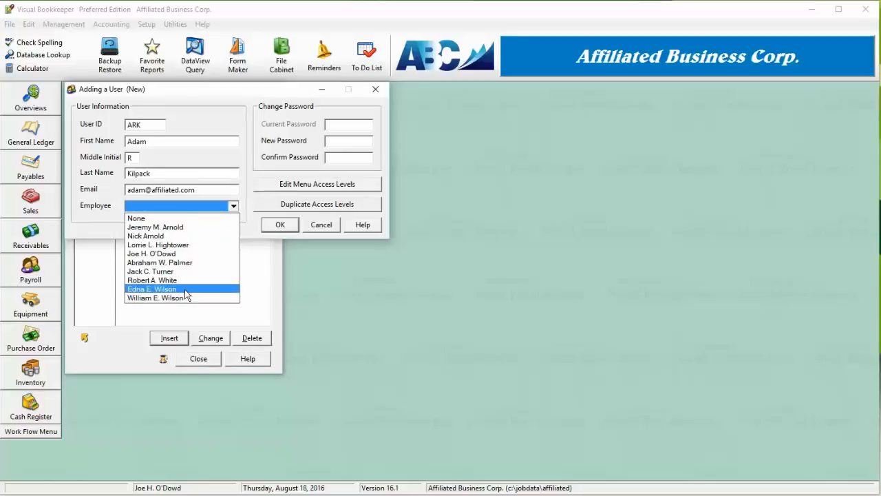
{"action": "left_click", "coordinate": [188, 219]}
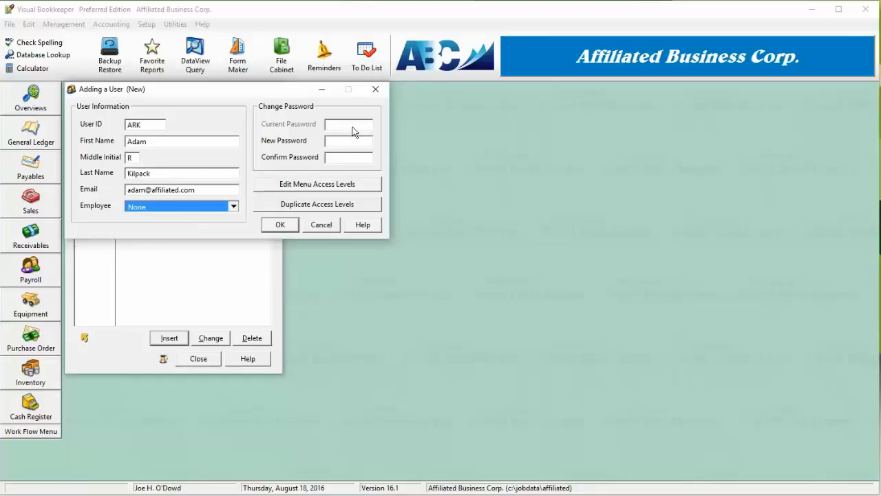
{"action": "left_click", "coordinate": [338, 143]}
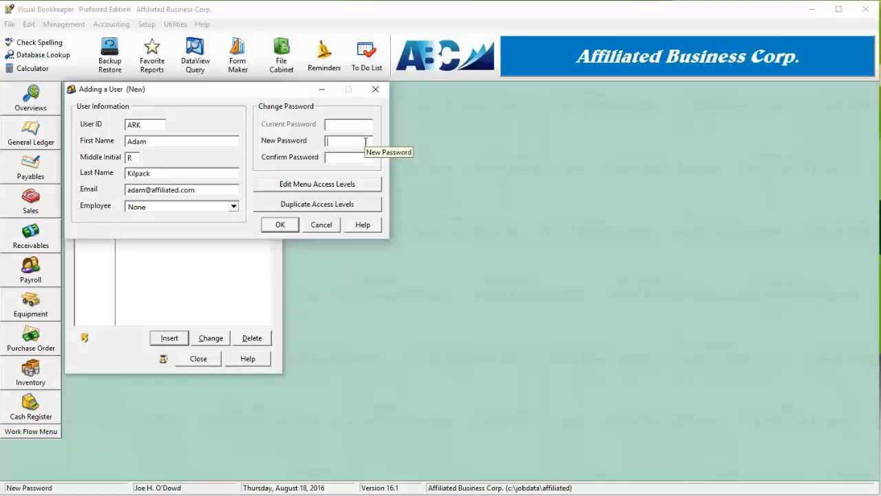
- Open the menu access levels and try deselecting and reselecting the General Ledger permissions
{"action": "left_click", "coordinate": [353, 190]}
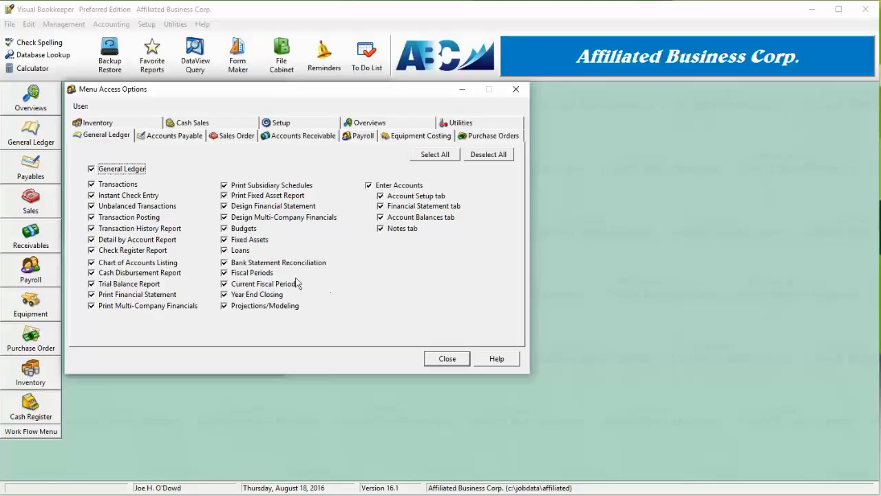
{"action": "left_click", "coordinate": [93, 263]}
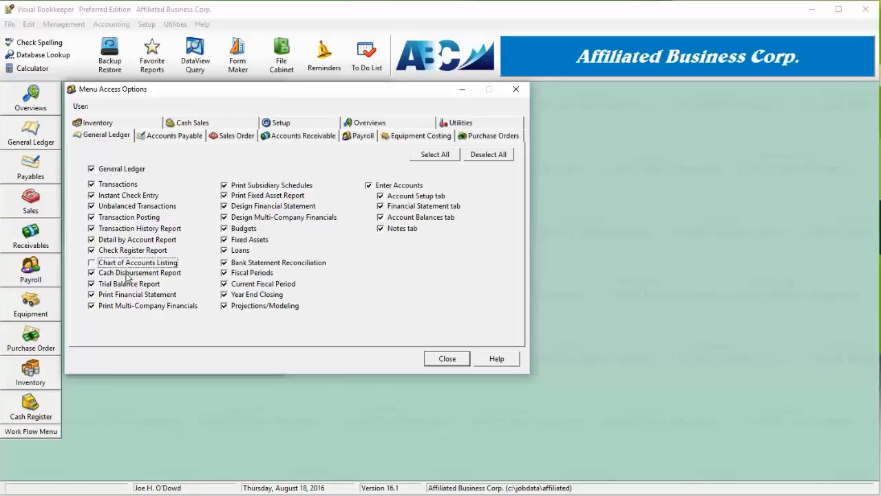
{"action": "left_click", "coordinate": [92, 265]}
{"action": "left_click", "coordinate": [489, 154]}
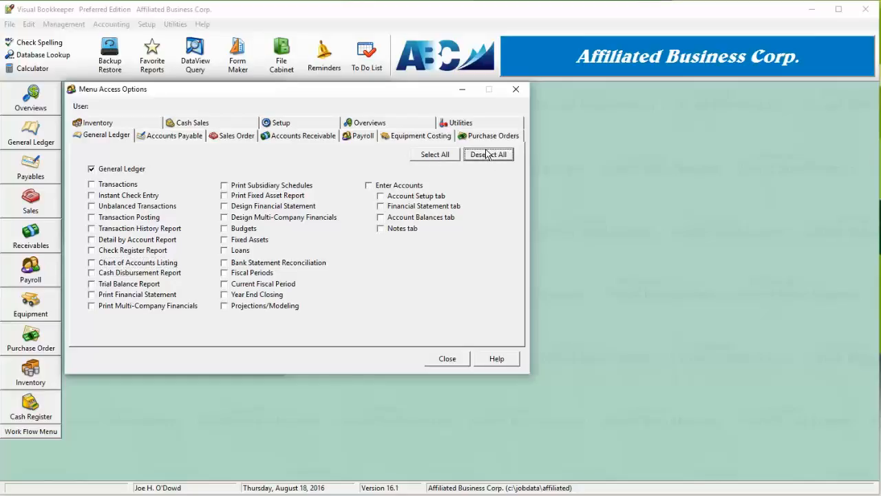
{"action": "left_click", "coordinate": [433, 156]}
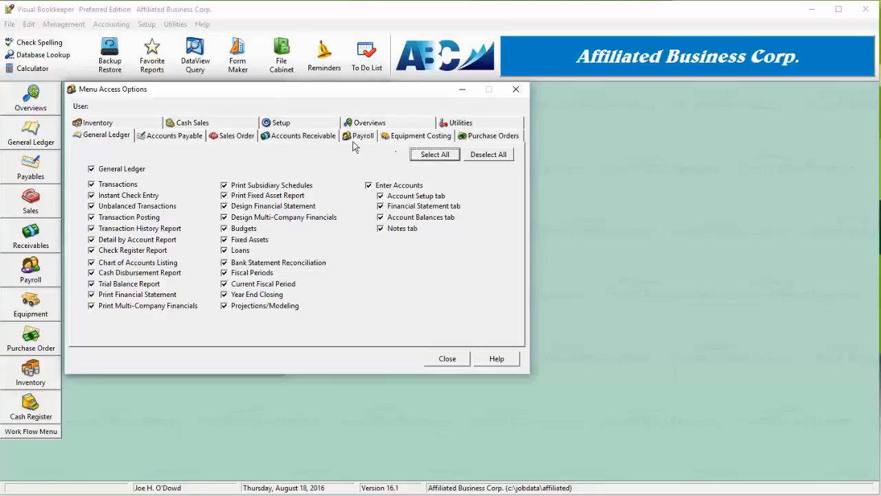
- In the Setup permissions, set Finish Postings With Errors to Allowed With Permission
{"action": "left_click", "coordinate": [282, 124]}
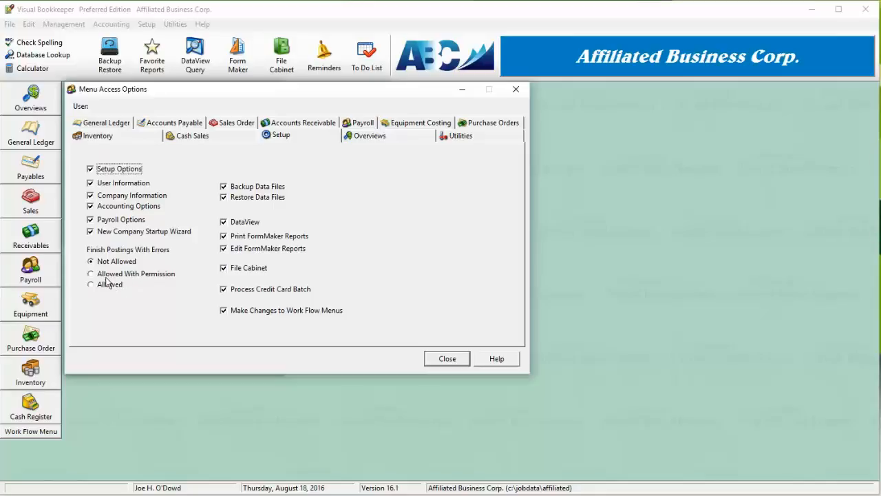
{"action": "left_click", "coordinate": [108, 286]}
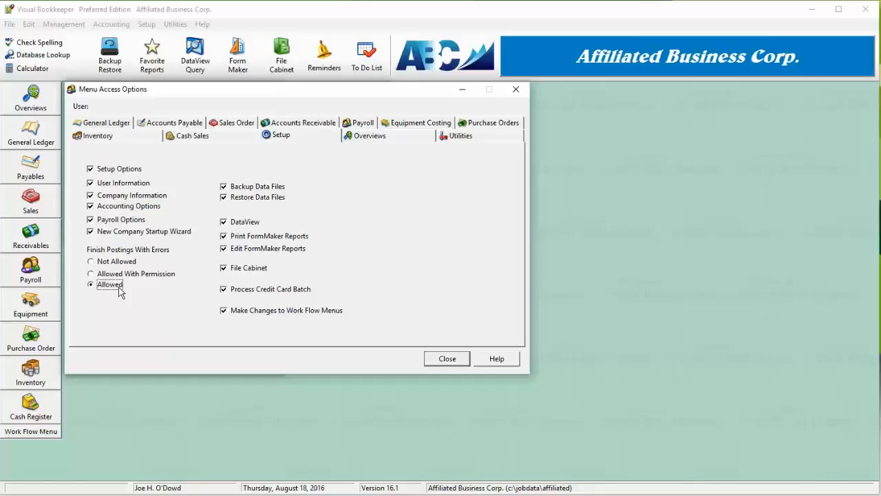
{"action": "left_click", "coordinate": [117, 262]}
{"action": "left_click", "coordinate": [122, 274]}
- Close the access options, save the new user, and close the user list
{"action": "left_click", "coordinate": [445, 362]}
{"action": "left_click", "coordinate": [445, 362]}
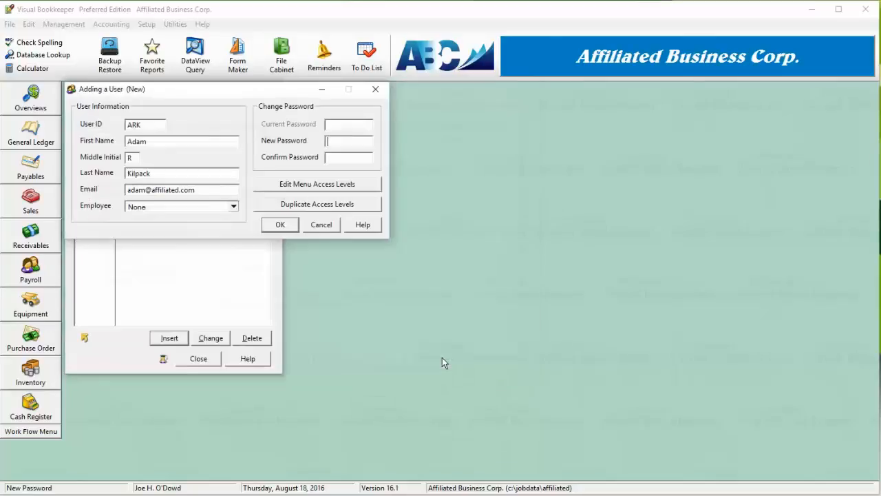
{"action": "left_click", "coordinate": [279, 228]}
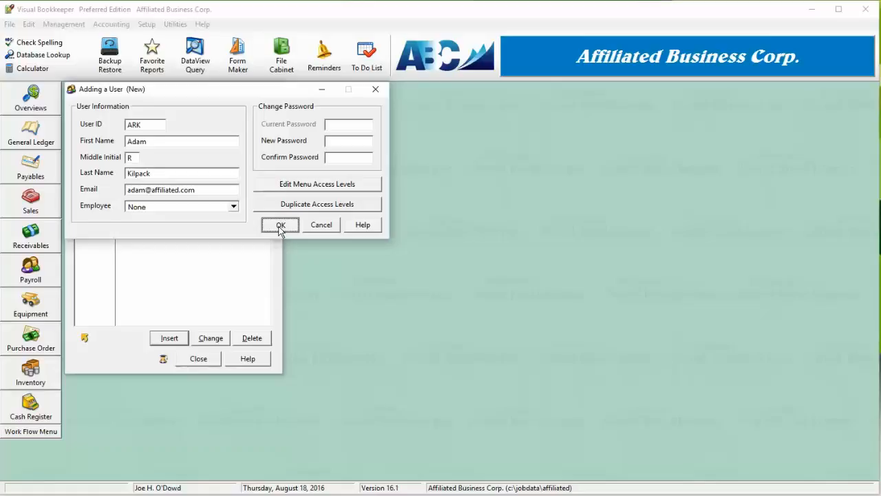
{"action": "left_click", "coordinate": [280, 227]}
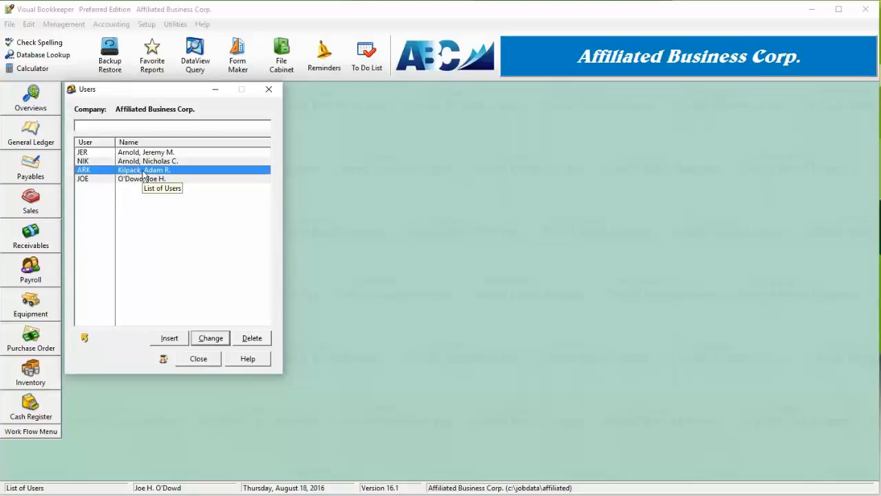
{"action": "left_click", "coordinate": [198, 361]}
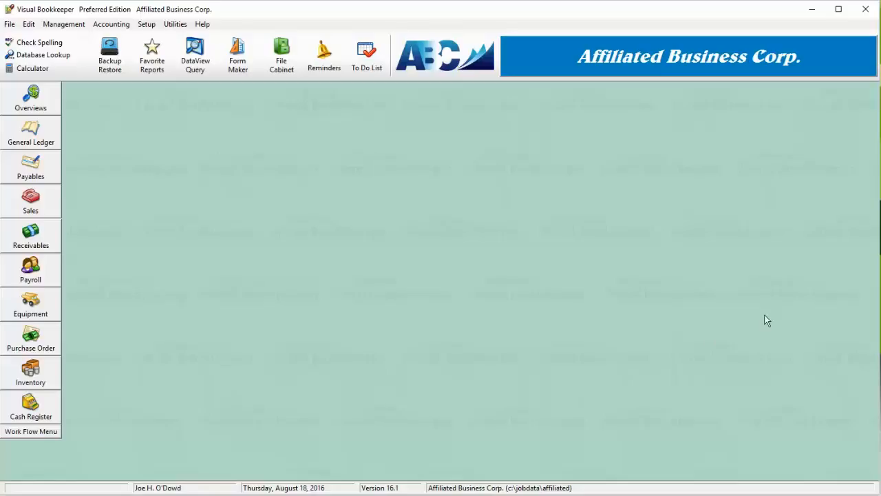